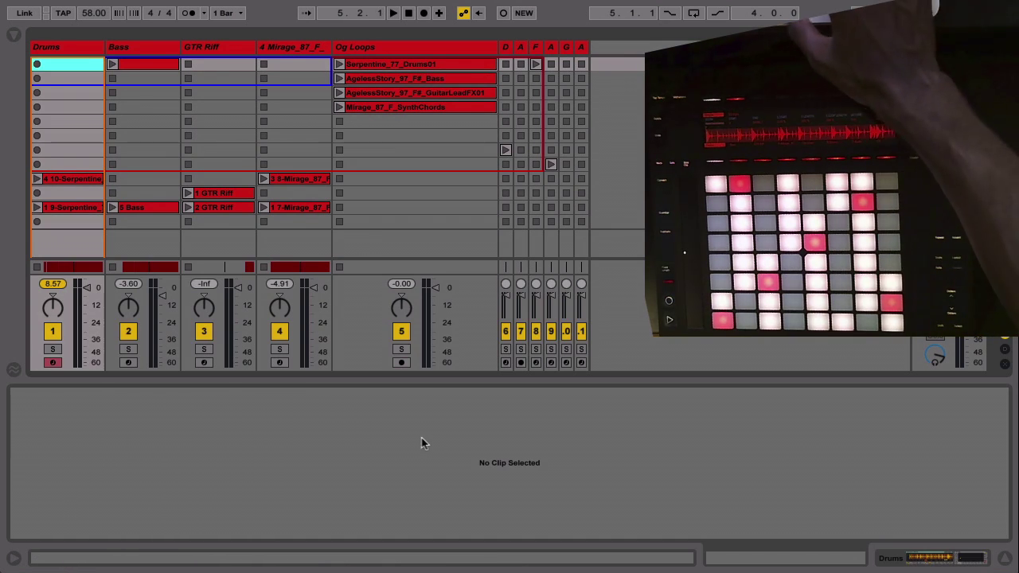
# Step: Show the Drums track's sampler, audition its Arrangement clips from bar 3, and select the long drum clip starting at bar 4
pyautogui.click(84, 52)
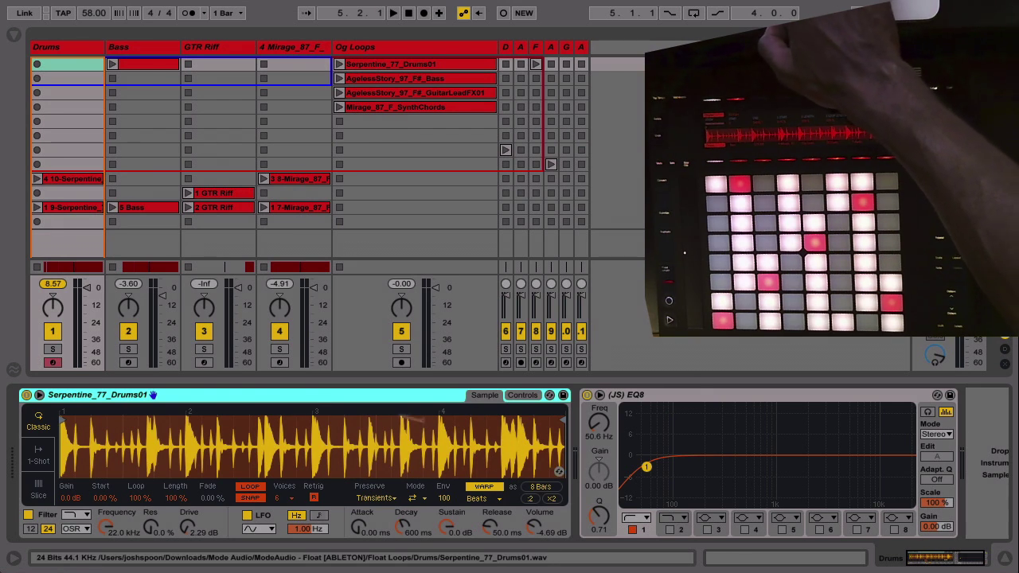
pyautogui.click(52, 348)
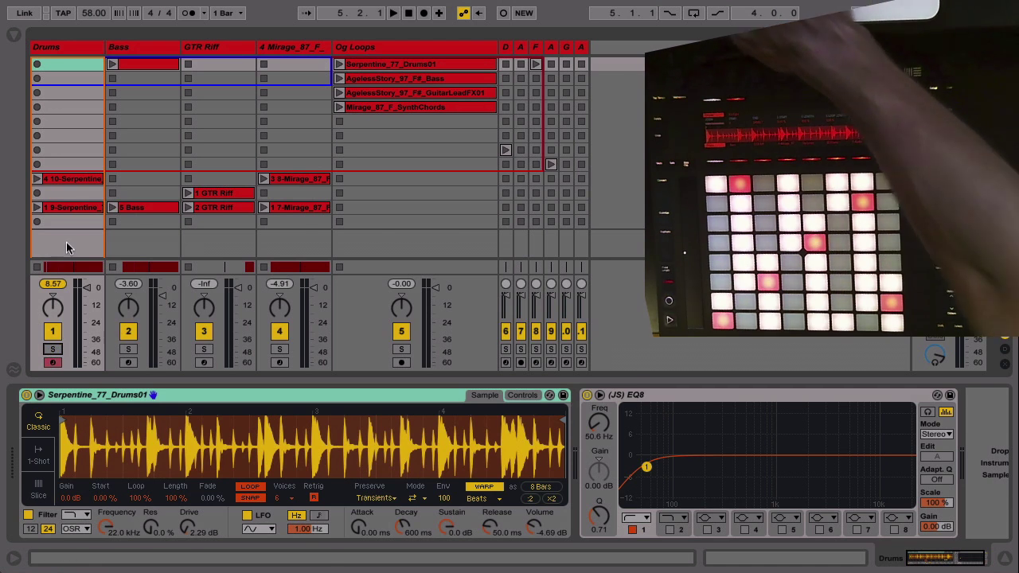
pyautogui.press('Tab')
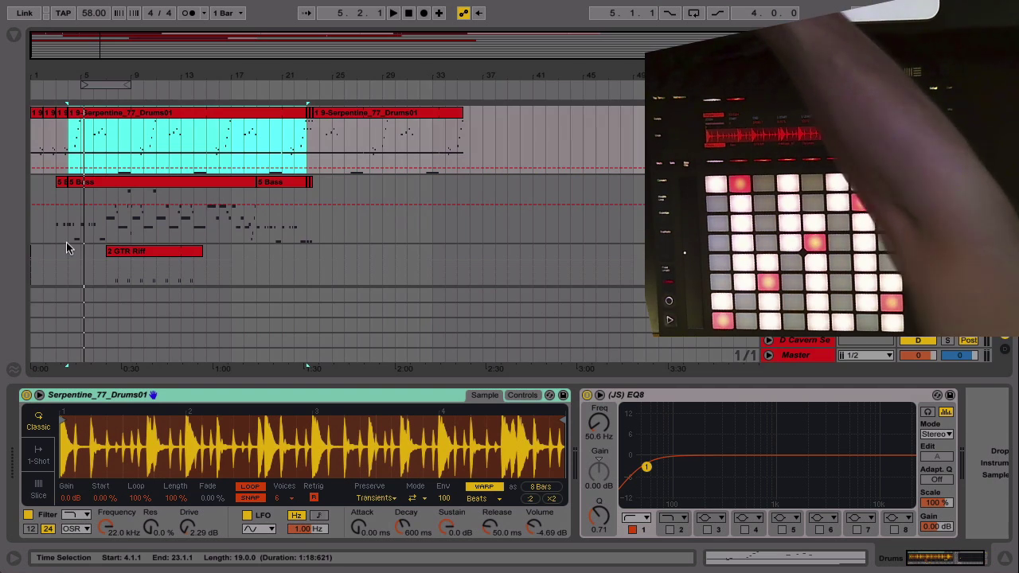
pyautogui.click(64, 117)
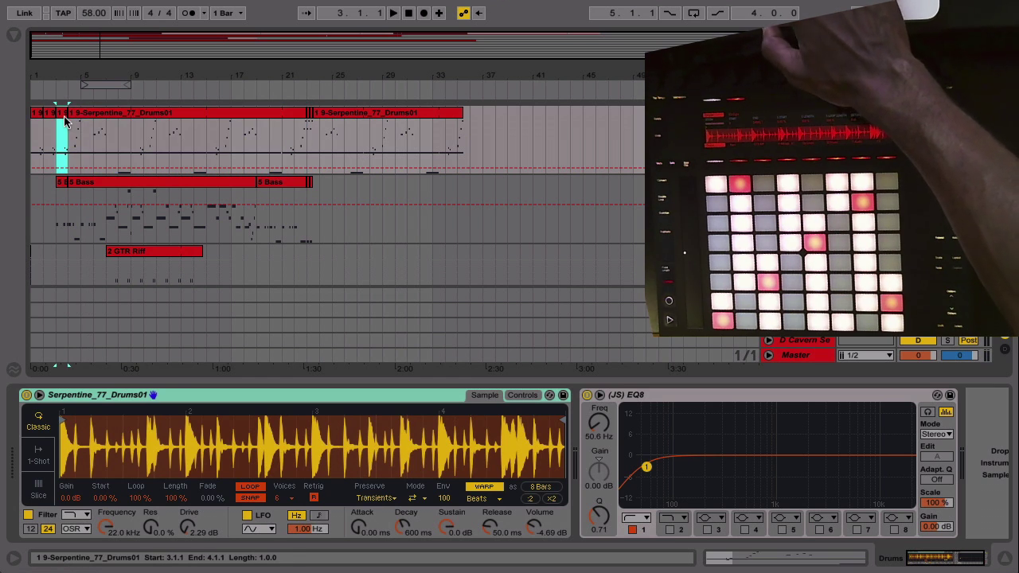
pyautogui.press('space')
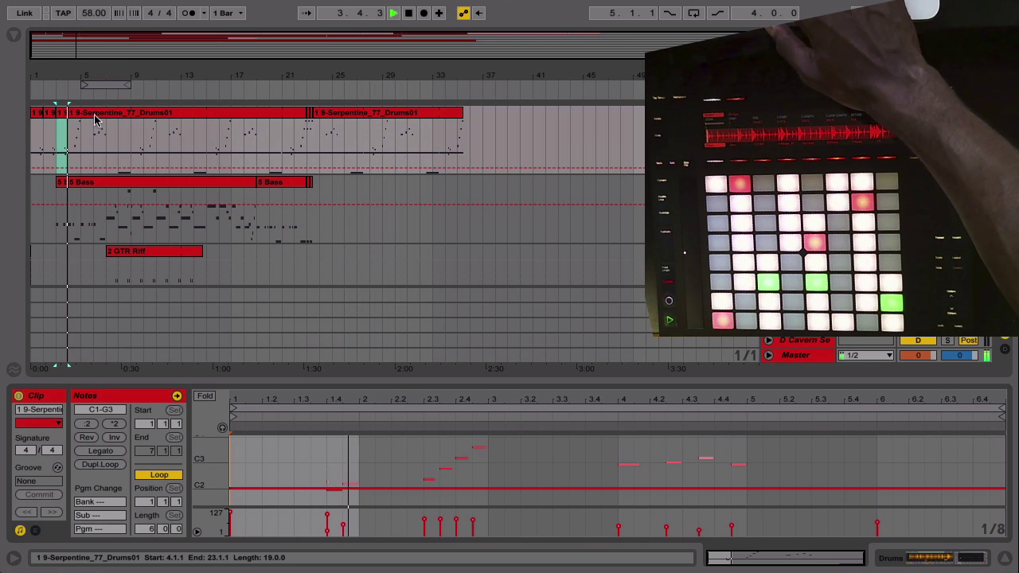
pyautogui.click(95, 120)
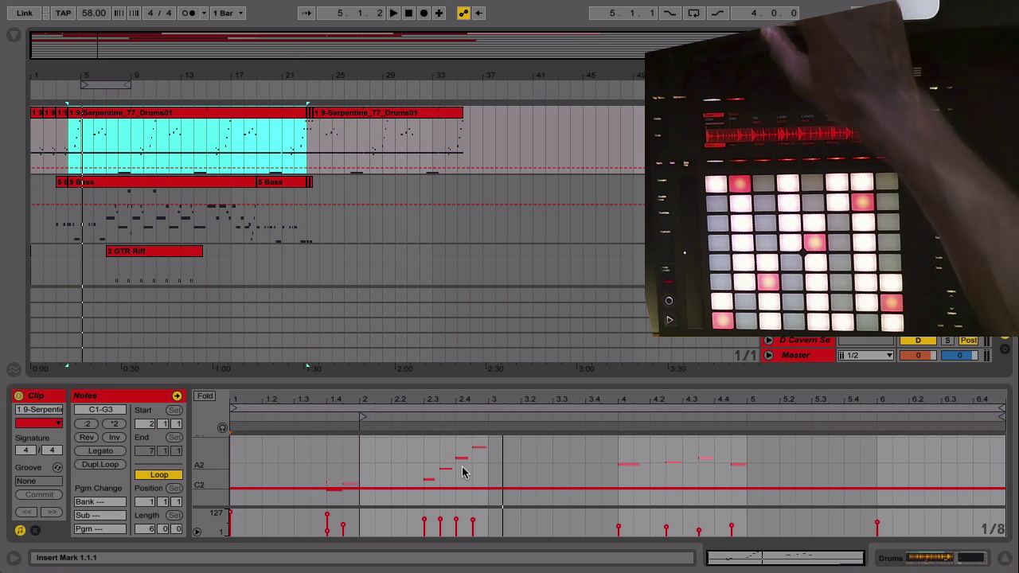
# Step: Solo the Og Loops track in Session View and audition the original AgelessStory_97_F#_Bass loop
pyautogui.press('Tab')
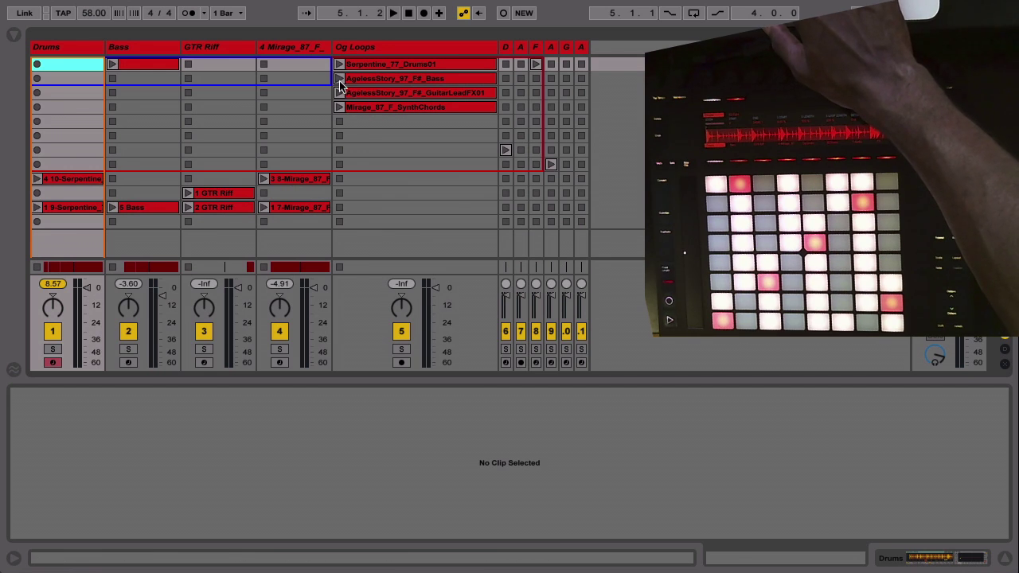
pyautogui.click(401, 349)
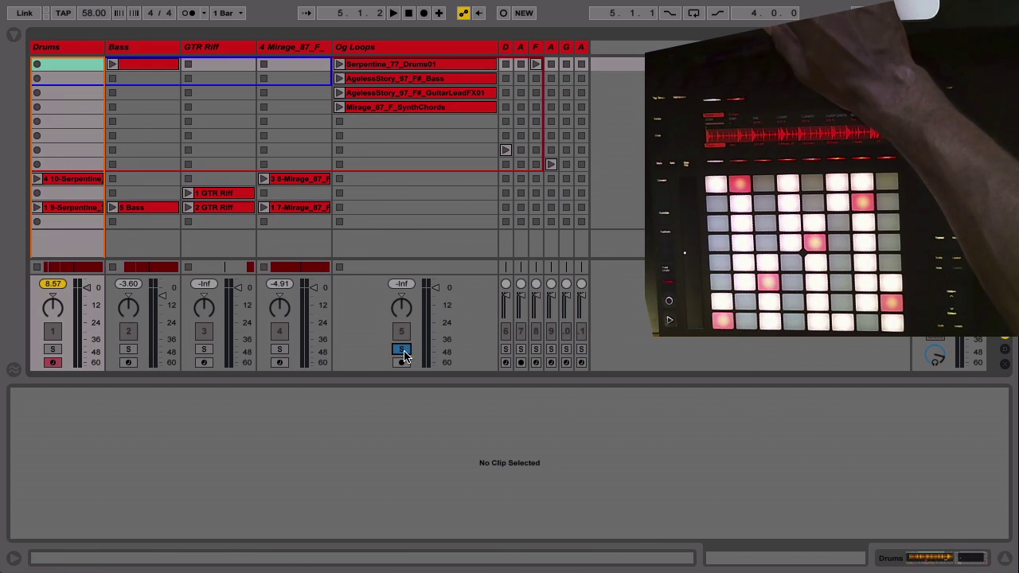
pyautogui.click(336, 80)
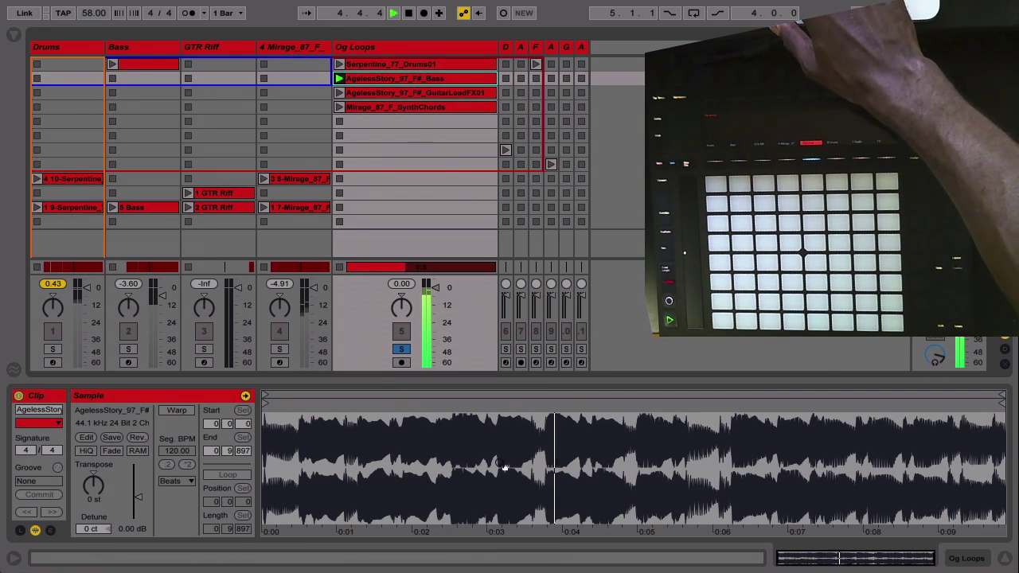
pyautogui.click(339, 270)
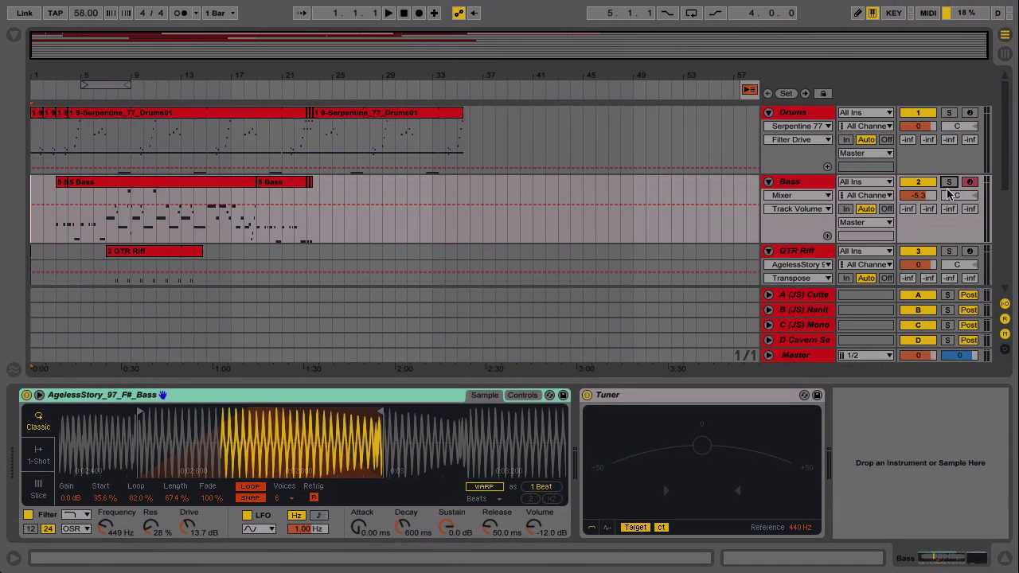
# Step: Play the long Bass clip in the Arrangement
pyautogui.click(223, 184)
pyautogui.press('space')
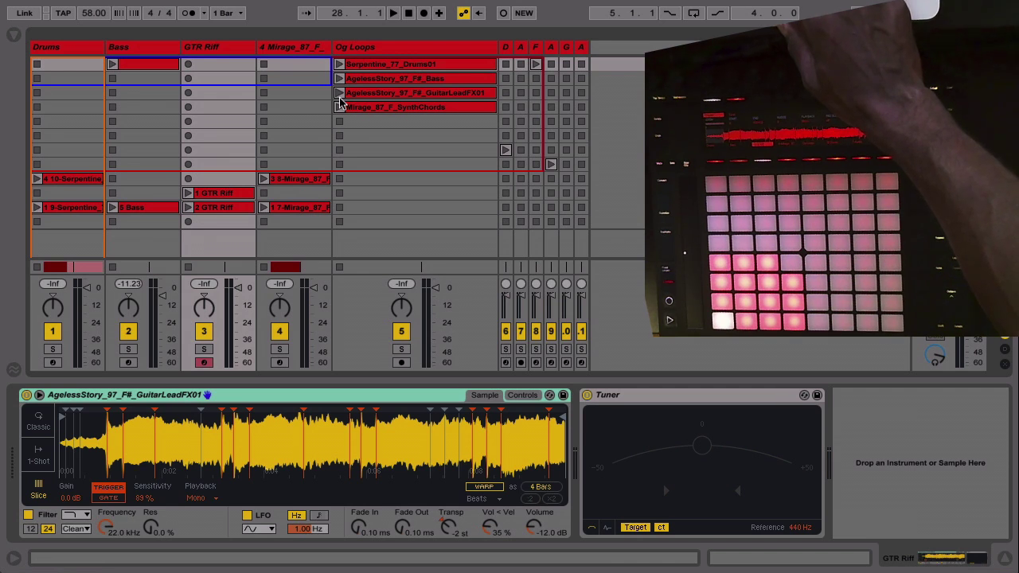
# Step: Audition the original AgelessStory_97_F#_GuitarLeadFX01 loop and unsolo the Og Loops track
pyautogui.click(338, 92)
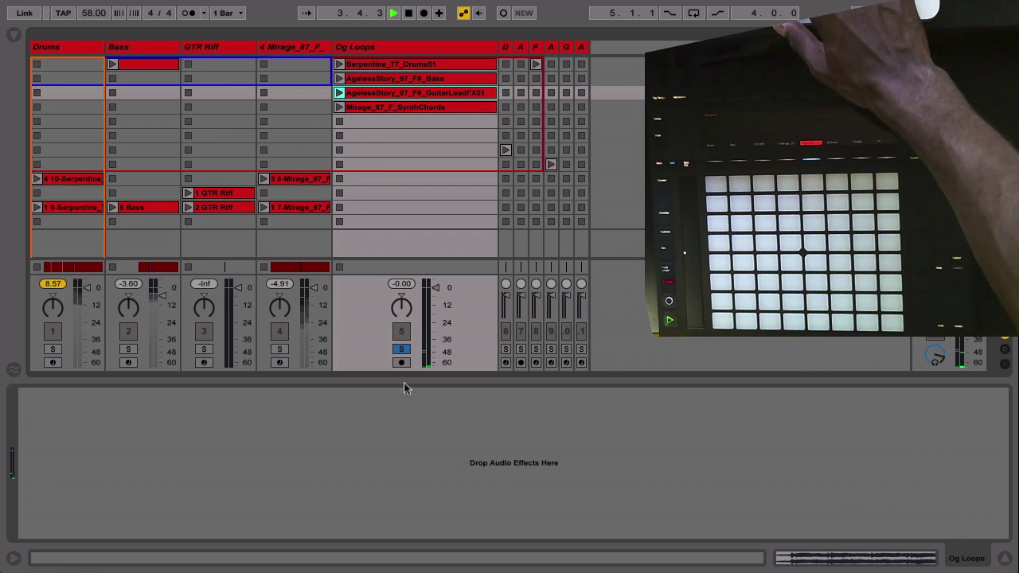
pyautogui.click(401, 348)
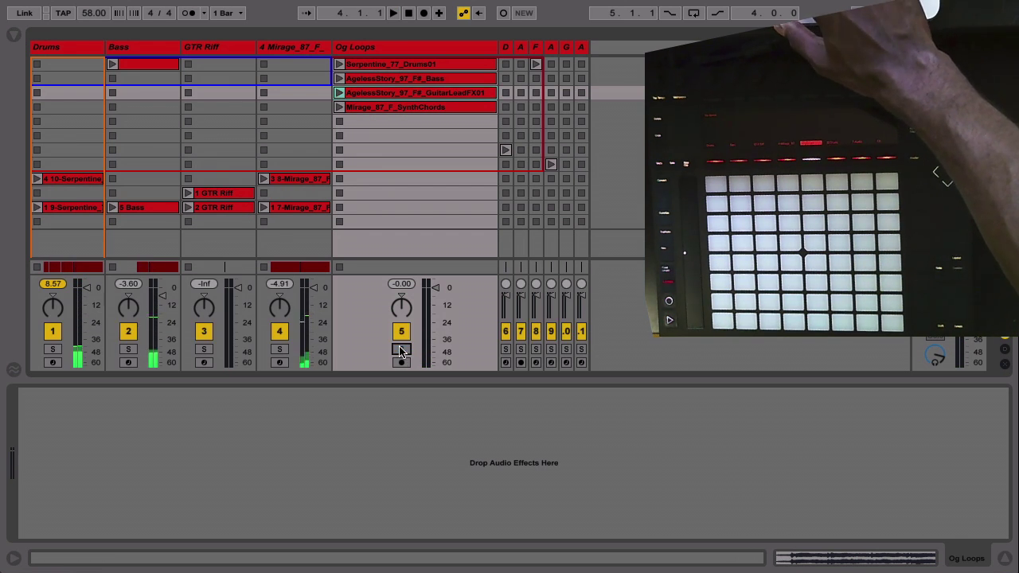
# Step: Show the GTR Riff track's sliced sample and play its 2 GTR Riff clip in the Arrangement from bar 7
pyautogui.click(210, 51)
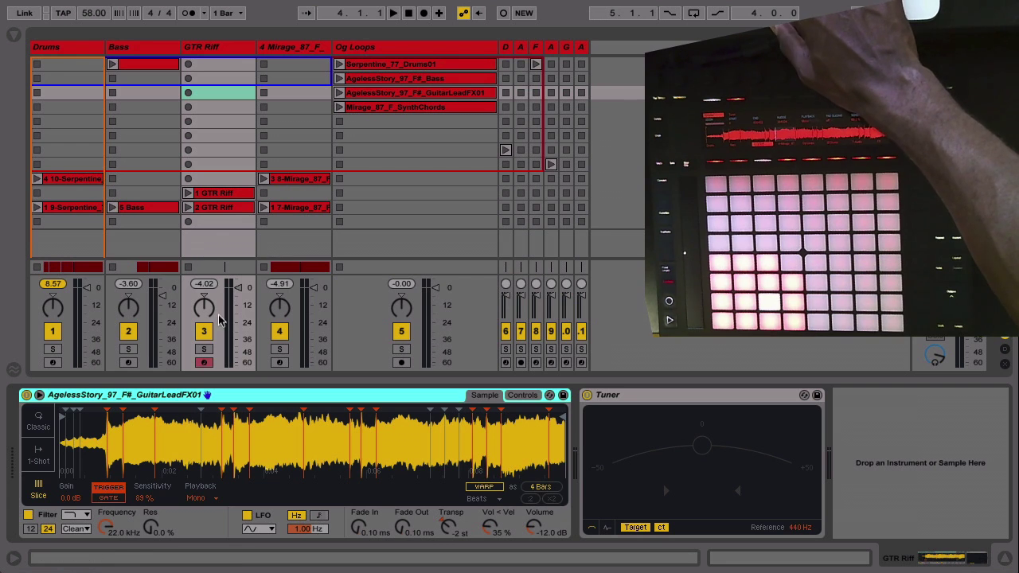
pyautogui.press('Tab')
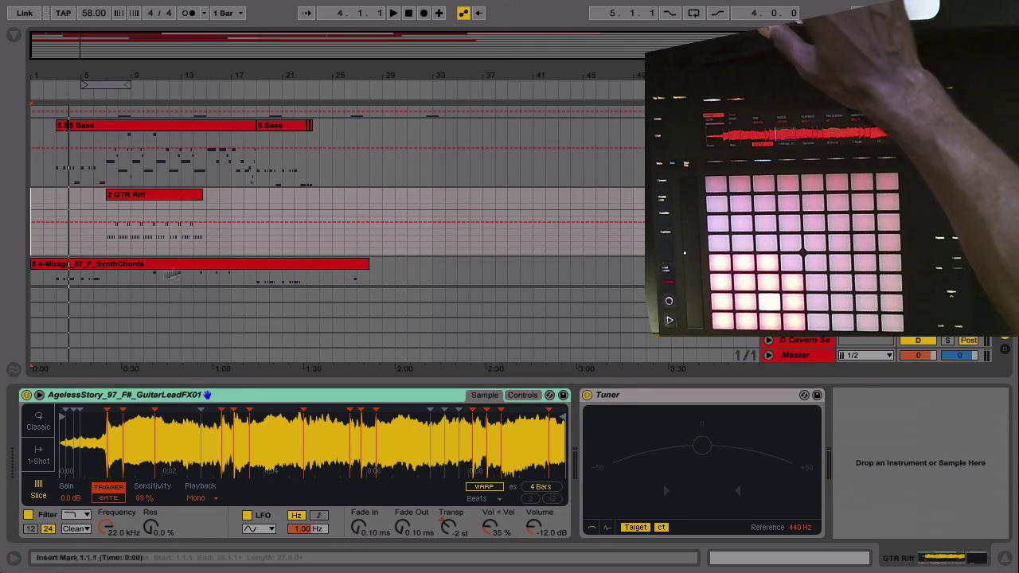
pyautogui.click(148, 196)
pyautogui.press('space')
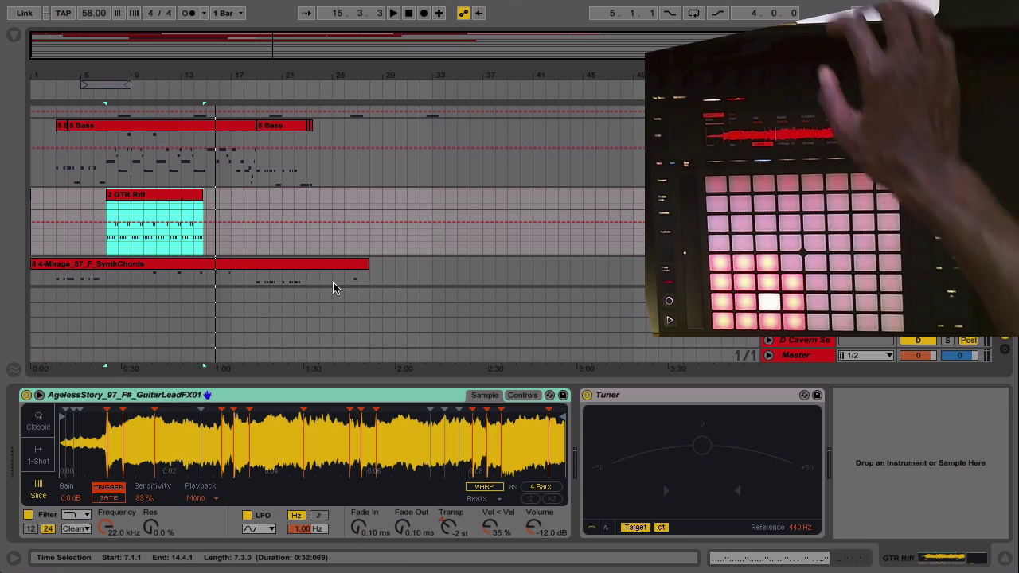
# Step: Solo the Og Loops track, audition the original Mirage_87_F_SynthChords loop in Session View, and unsolo the track
pyautogui.scroll(-2, 267, 191)
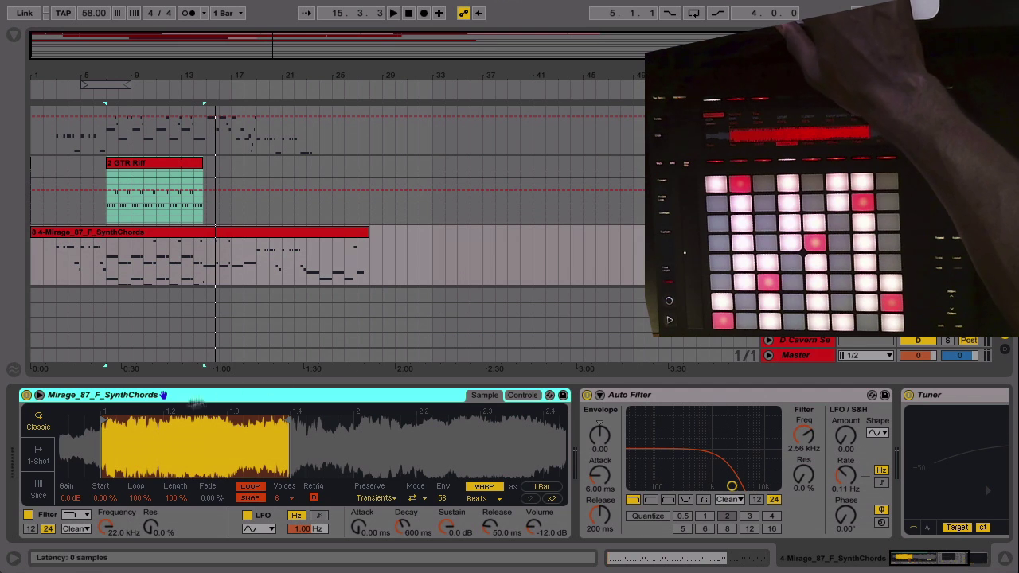
pyautogui.press('Tab')
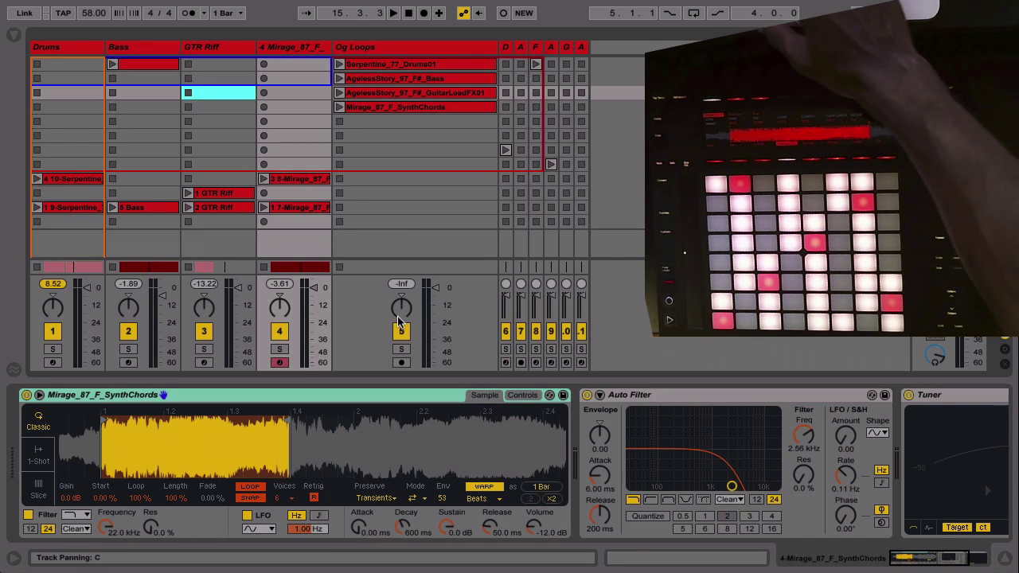
pyautogui.click(402, 350)
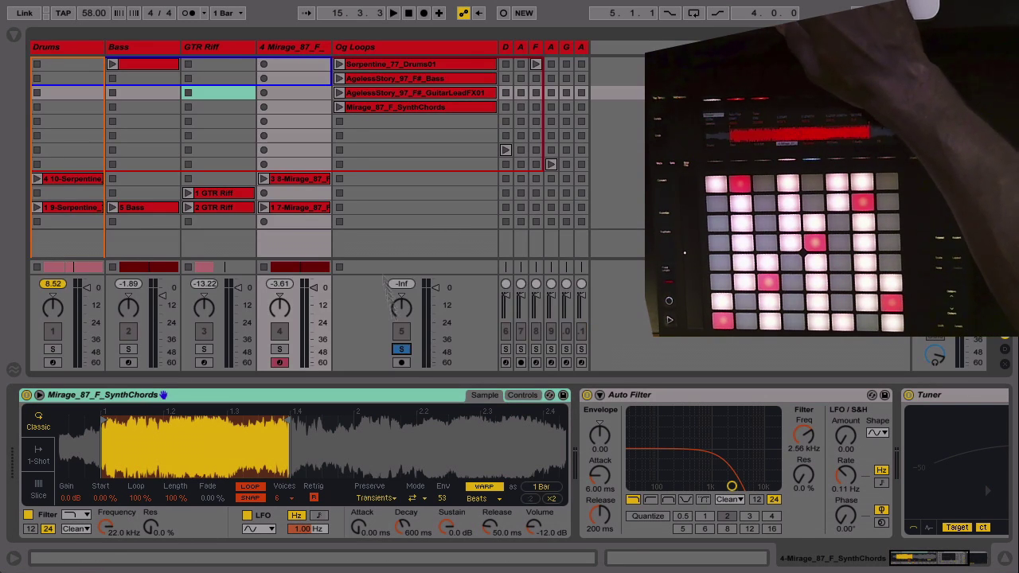
pyautogui.click(336, 109)
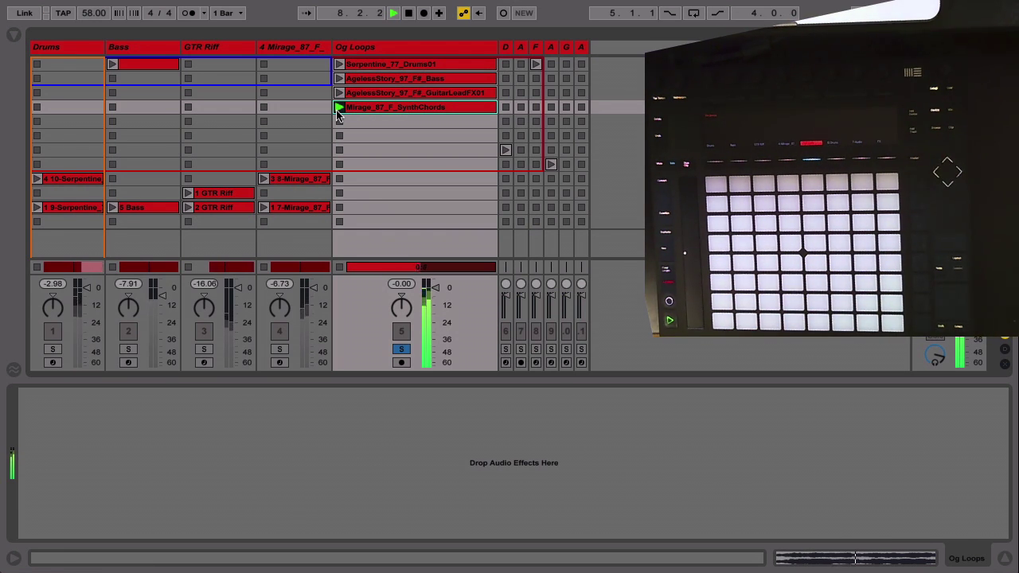
pyautogui.click(379, 113)
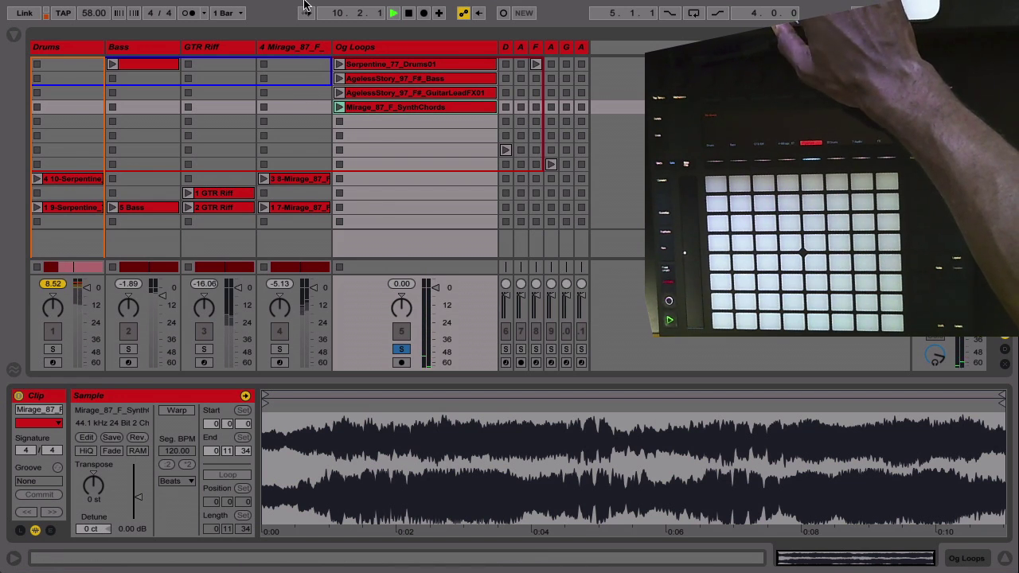
pyautogui.click(401, 349)
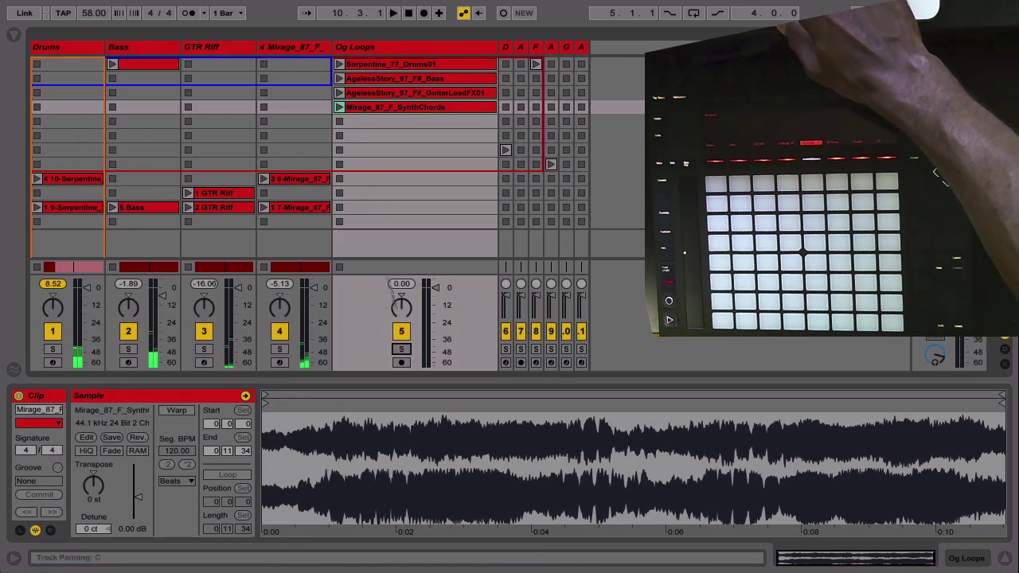
# Step: Show the filter, LFO and envelope controls of the Mirage_87_F_SynthChords sampler
pyautogui.click(289, 50)
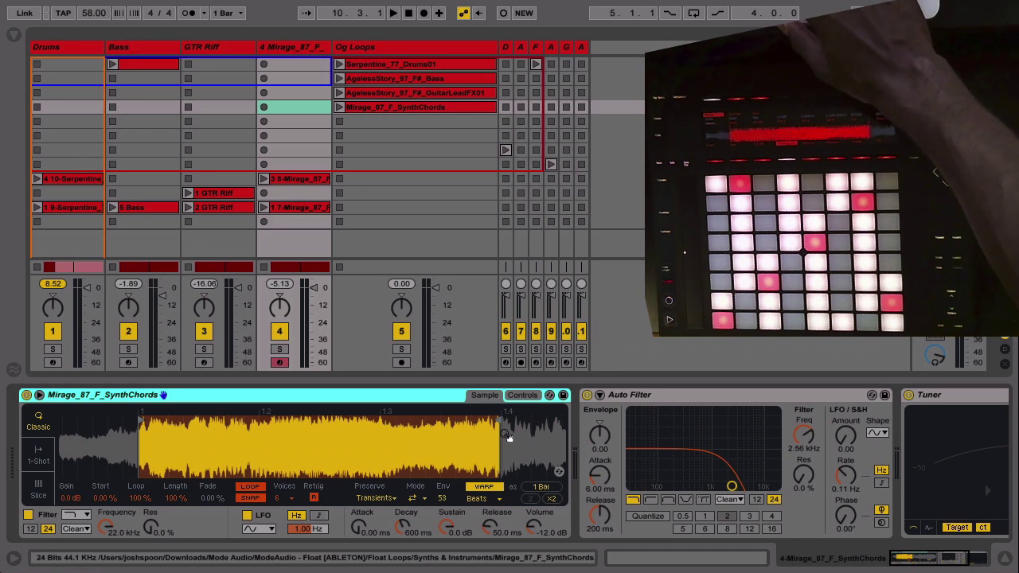
pyautogui.click(519, 395)
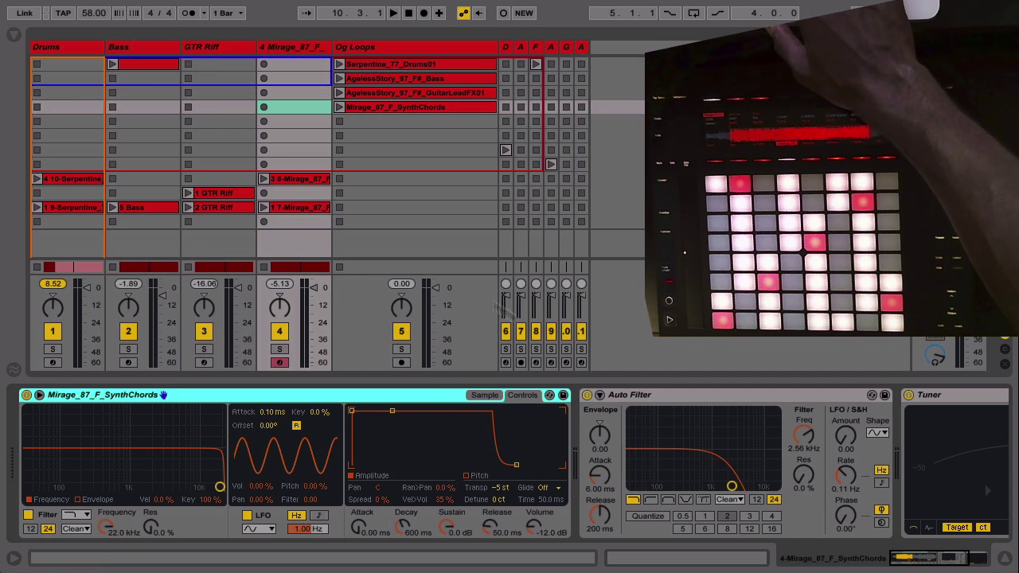
# Step: Compare the synth chords without and with the Auto Filter by turning the effect off and back on
pyautogui.hscroll(3, 539, 451)
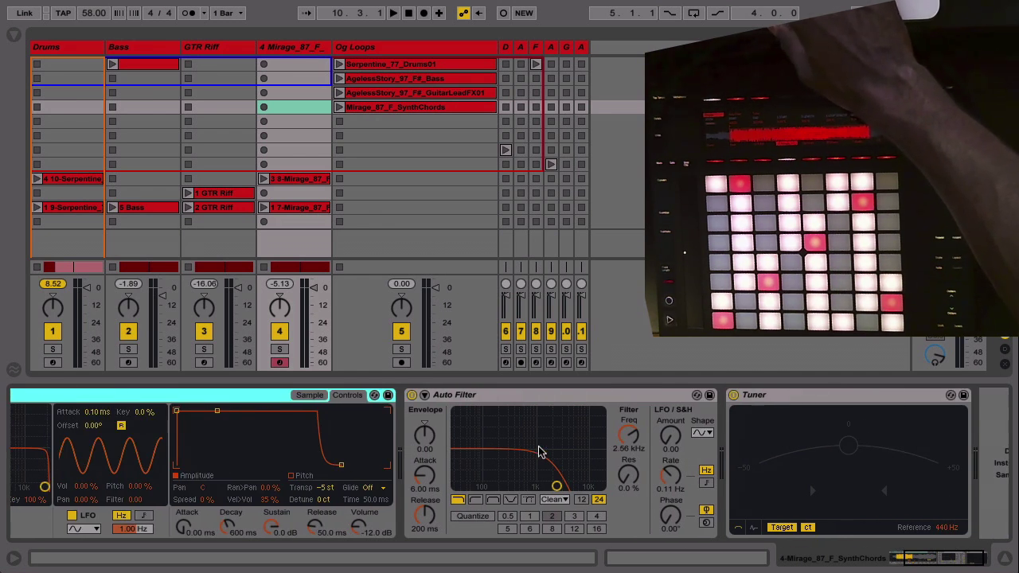
pyautogui.click(547, 402)
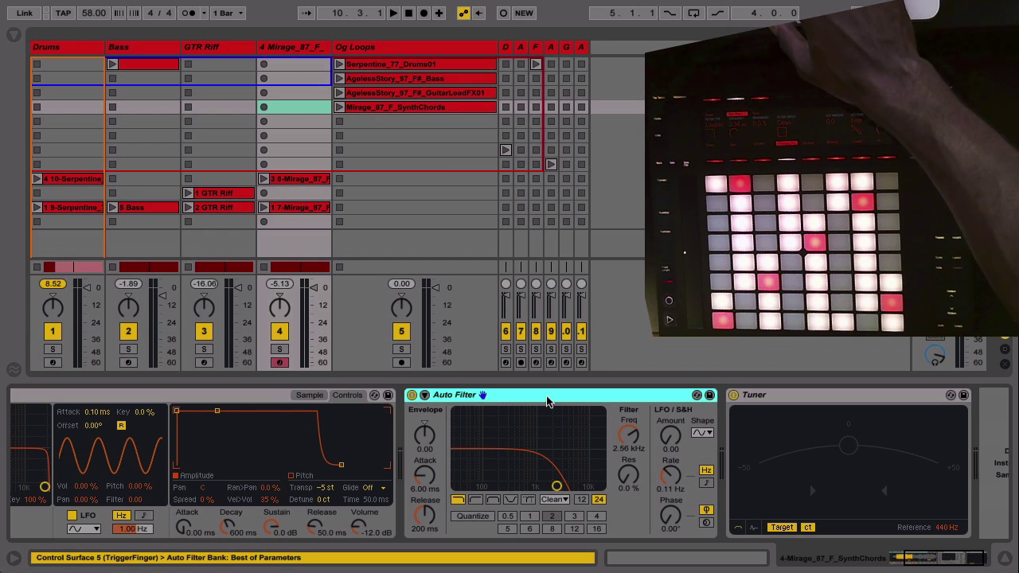
pyautogui.click(412, 396)
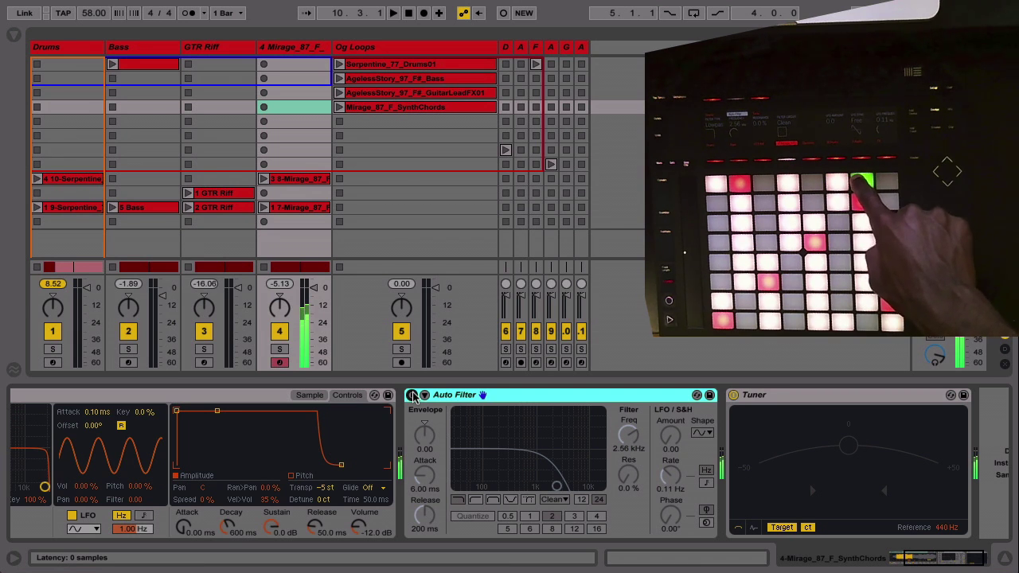
pyautogui.click(412, 395)
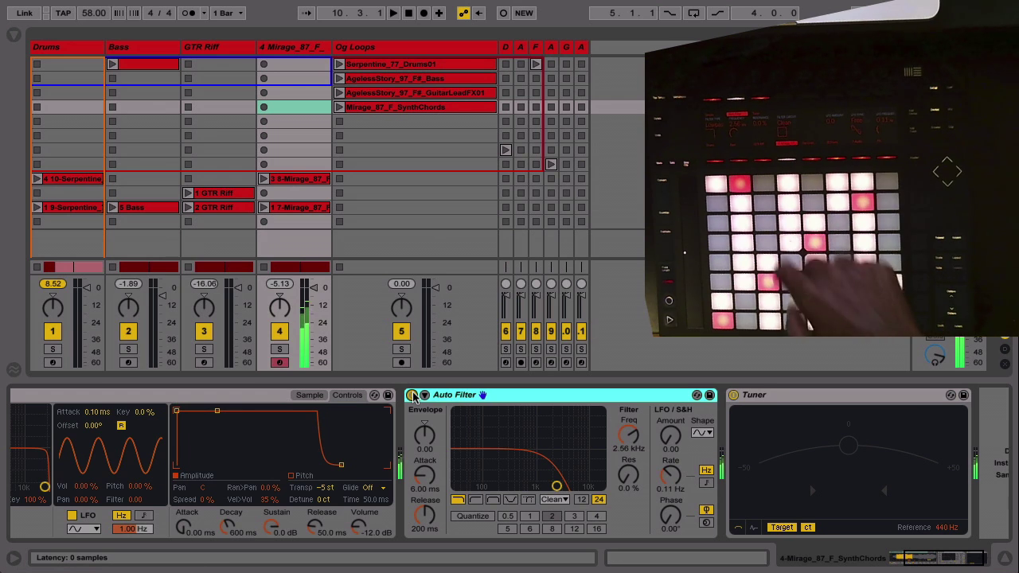
pyautogui.hscroll(-3, 477, 414)
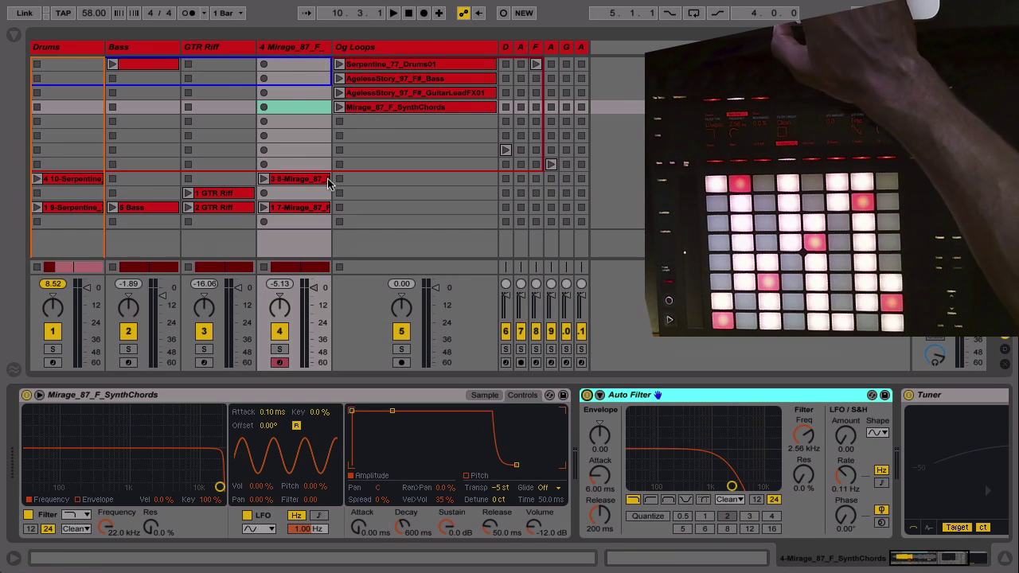
# Step: Solo the Mirage synth chords track and play it in the Arrangement from bar 7
pyautogui.click(280, 349)
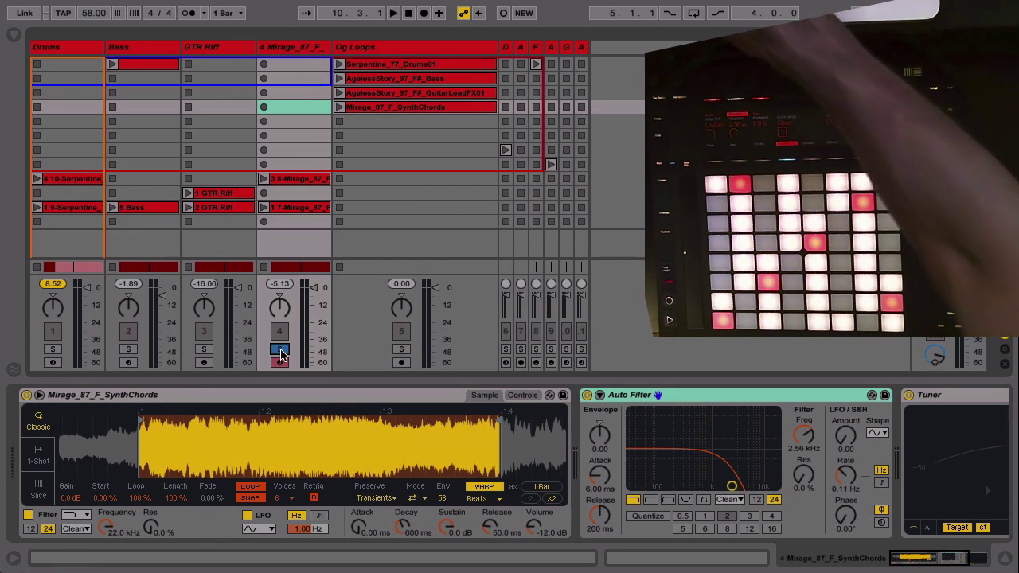
pyautogui.press('Tab')
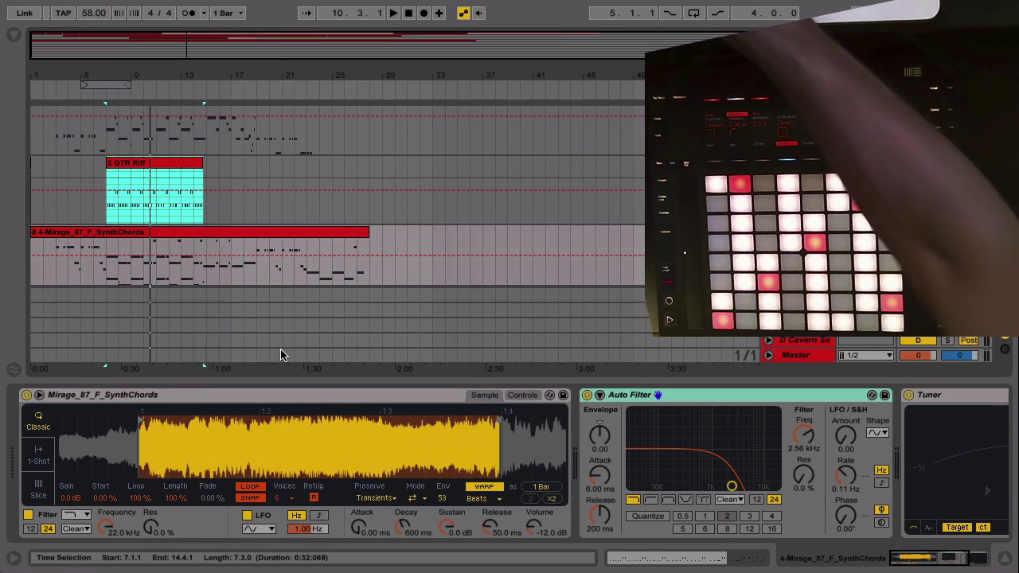
pyautogui.click(105, 275)
pyautogui.press('space')
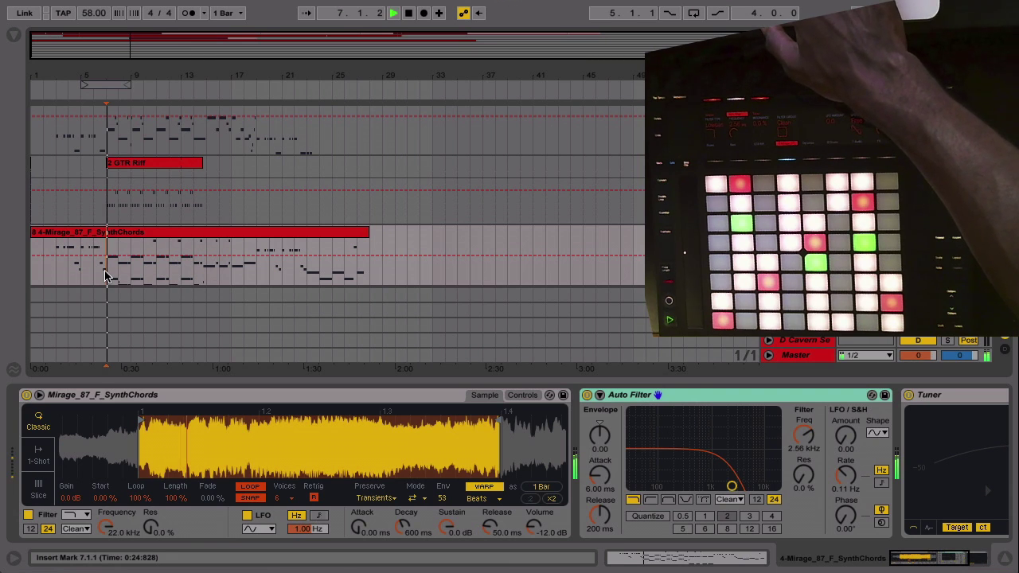